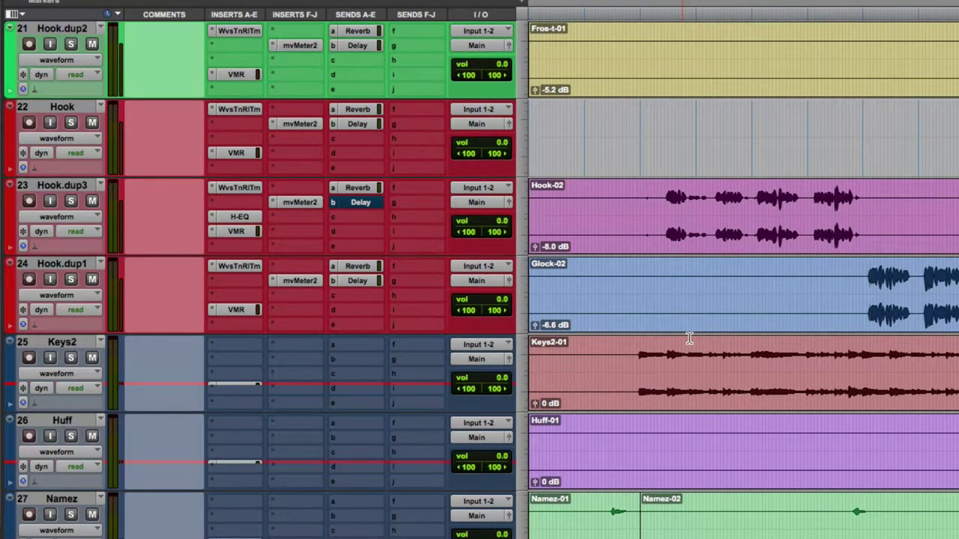
- Solo track 24 Hook.dup1 and play it back so only that vocal is heard
left_click(355, 283)
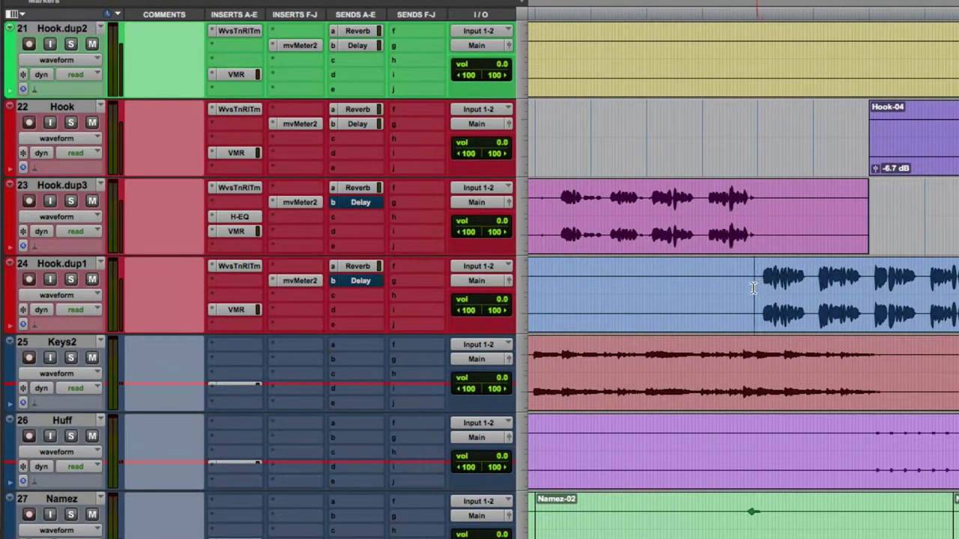
key("space")
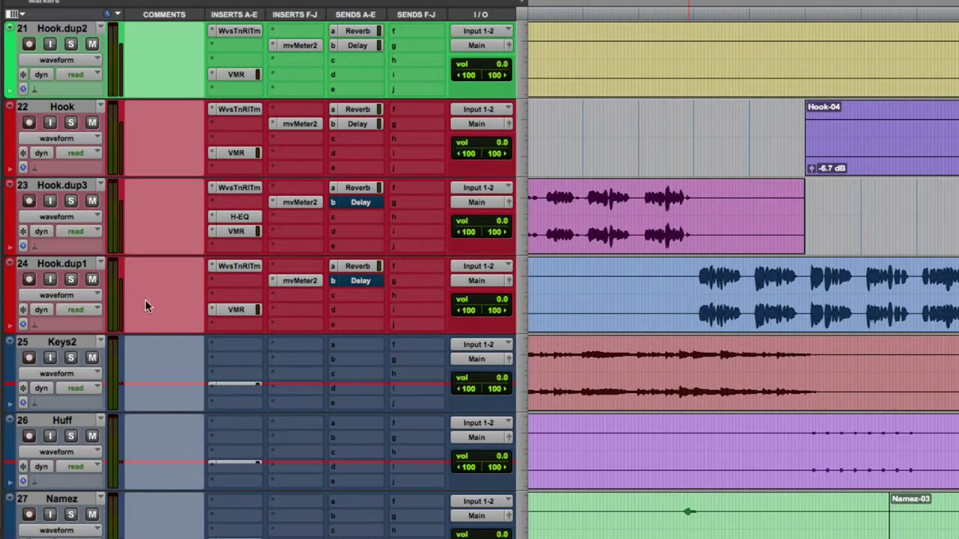
left_click(71, 279)
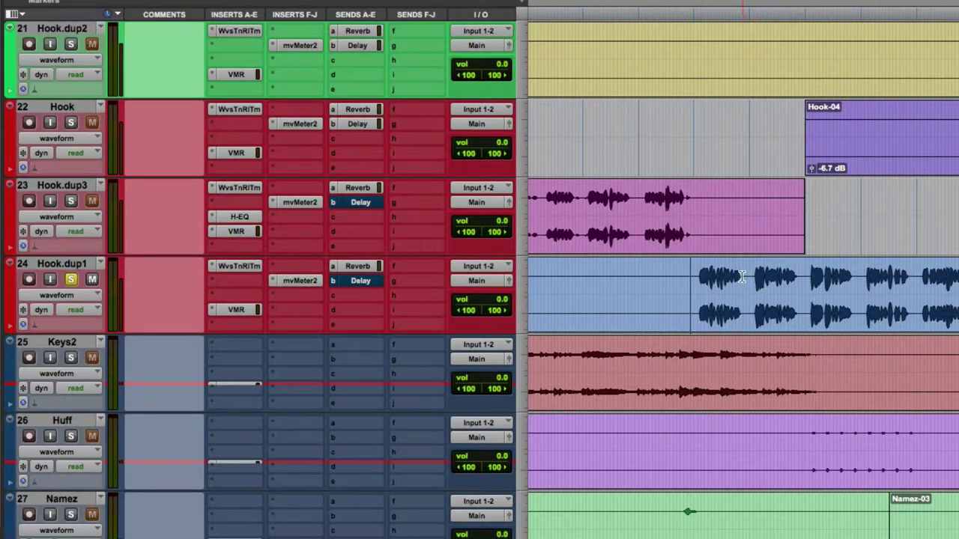
key("space")
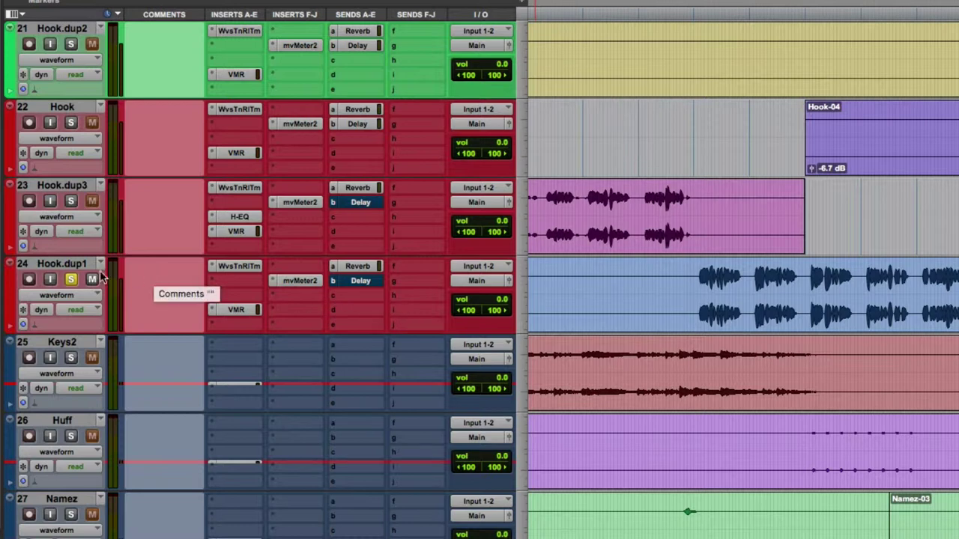
- Create a stereo aux input track below Hook.dup1 and rename it from Aux 1 to 'Delayy'
left_click(68, 263)
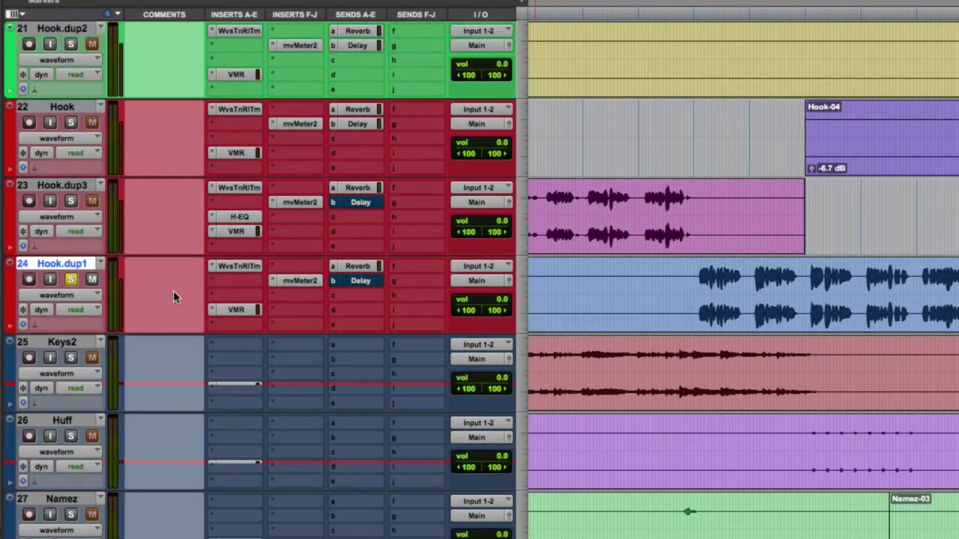
key("super+shift+n")
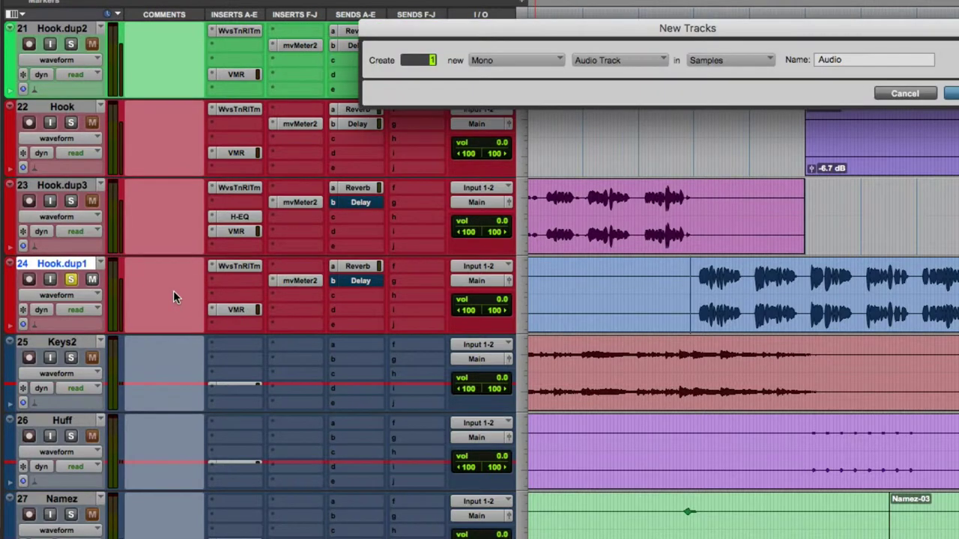
key("super+Down")
key("Return")
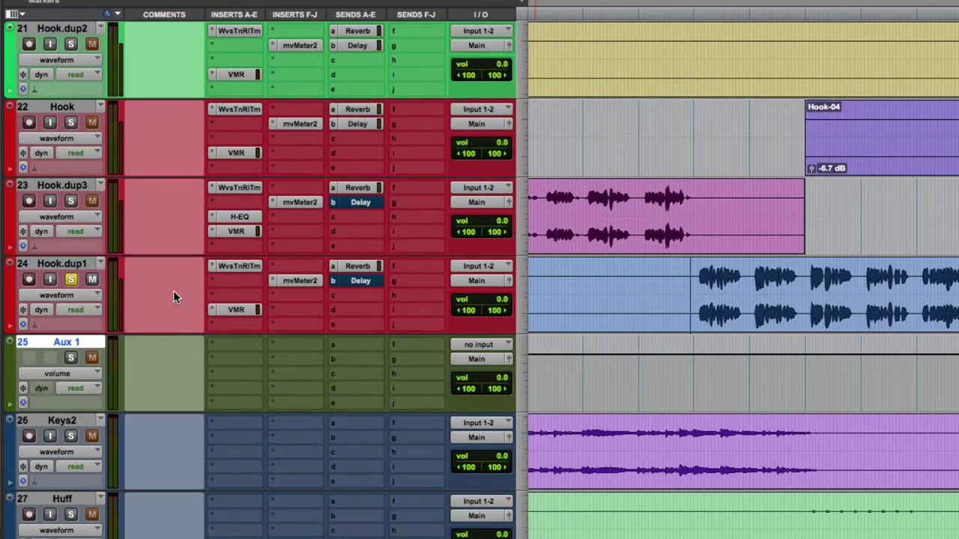
double_click(67, 342)
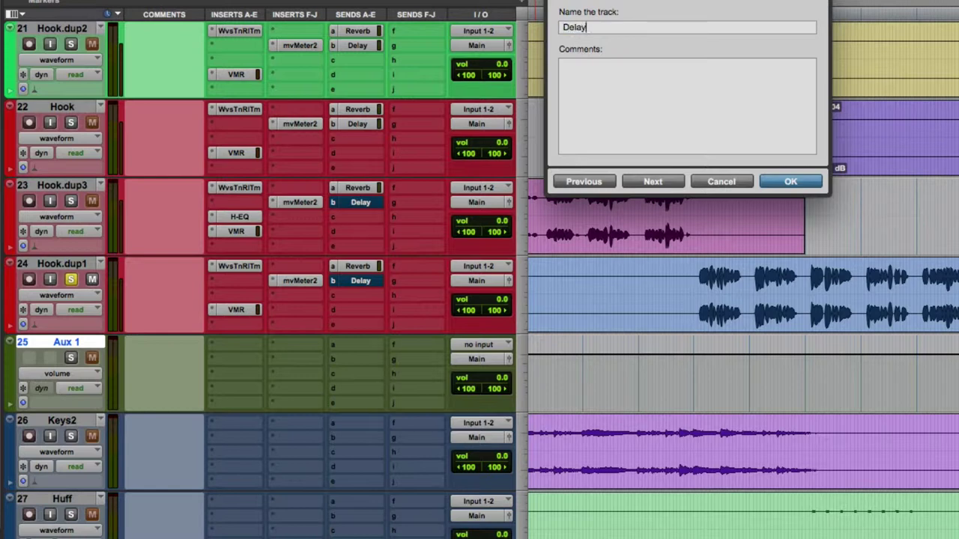
key("Return")
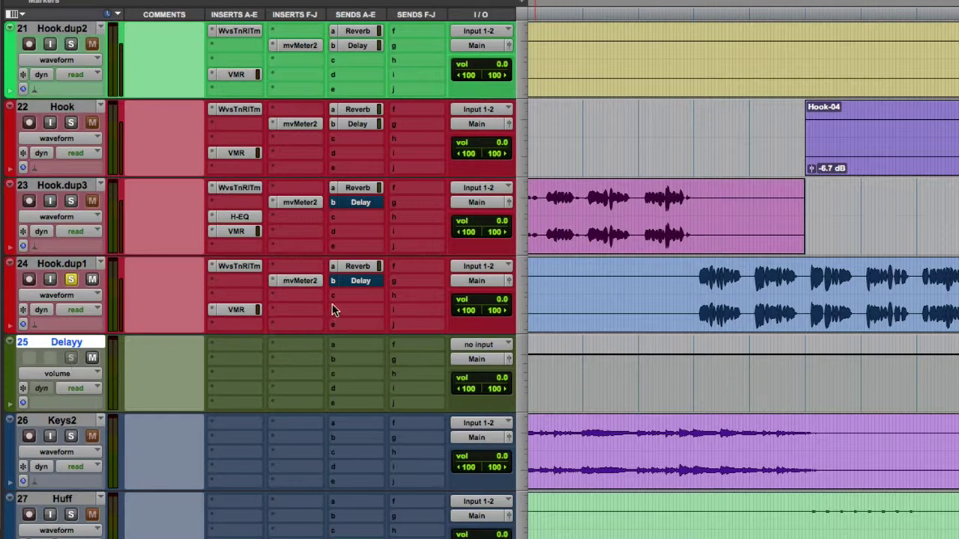
- Set the Delayy aux track's input to Bus 59-60 (Stereo)
left_click(483, 346)
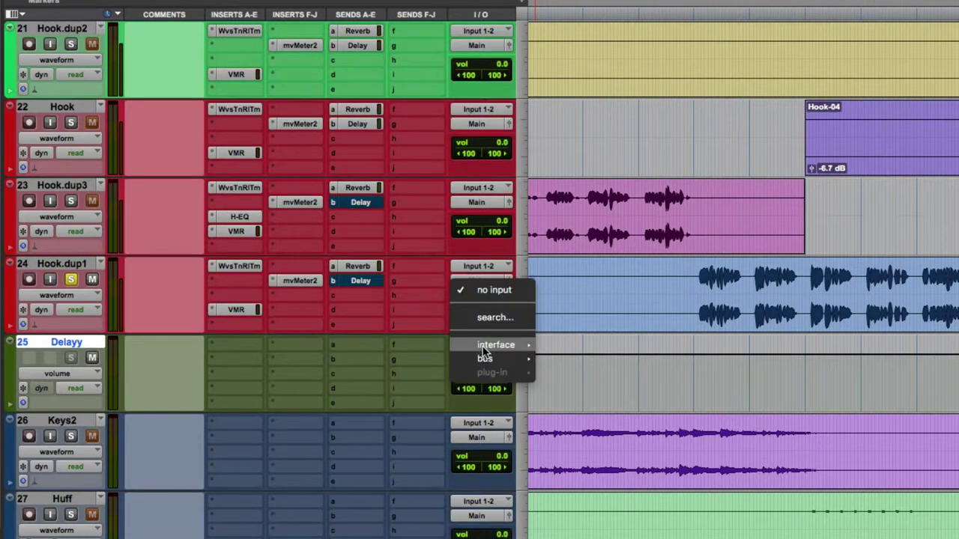
mouse_move(489, 356)
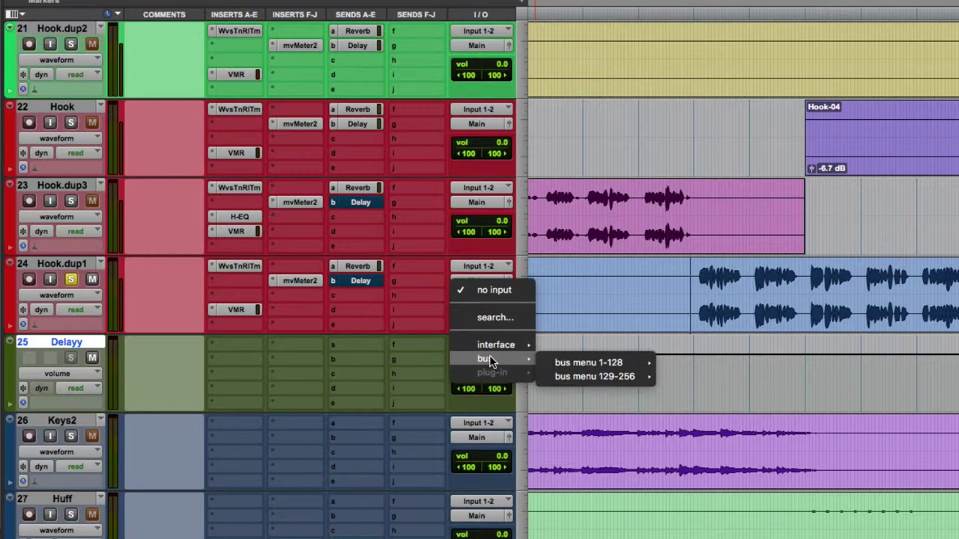
mouse_move(608, 365)
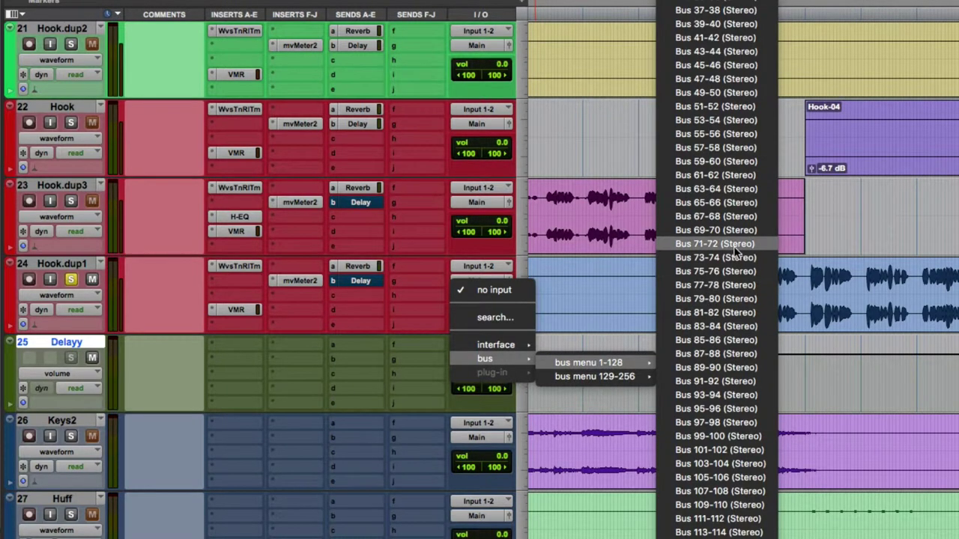
left_click(711, 161)
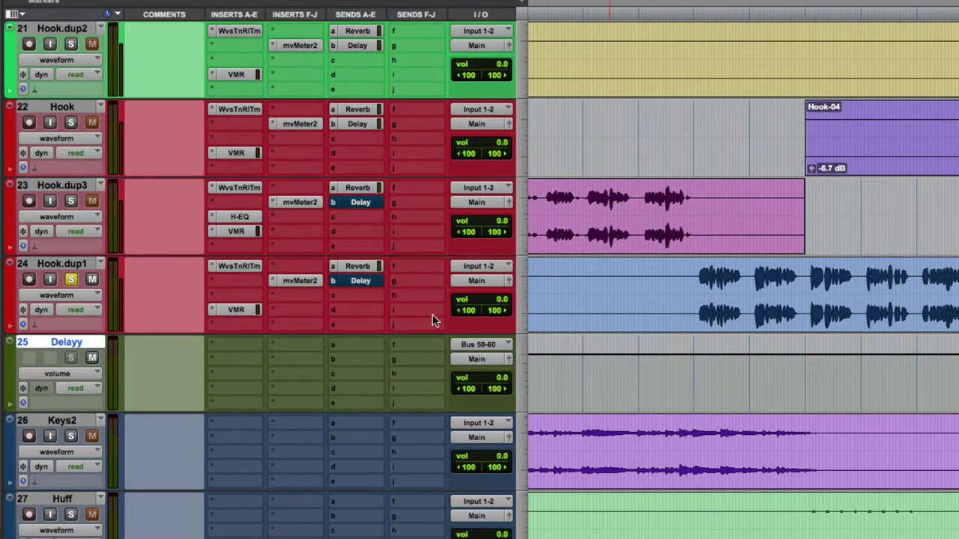
- Add send c on Hook.dup1 and route it to Bus 59-60
left_click(333, 299)
mouse_move(352, 311)
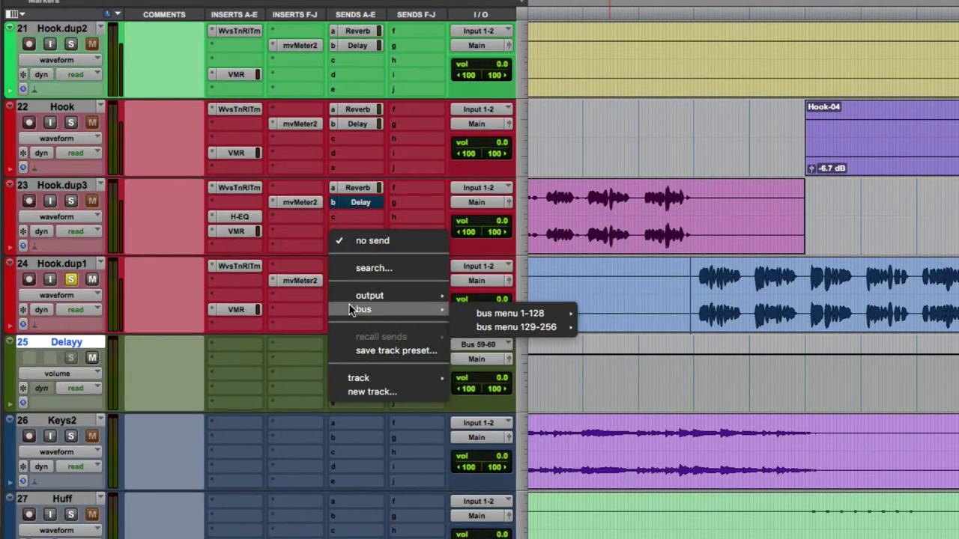
mouse_move(459, 312)
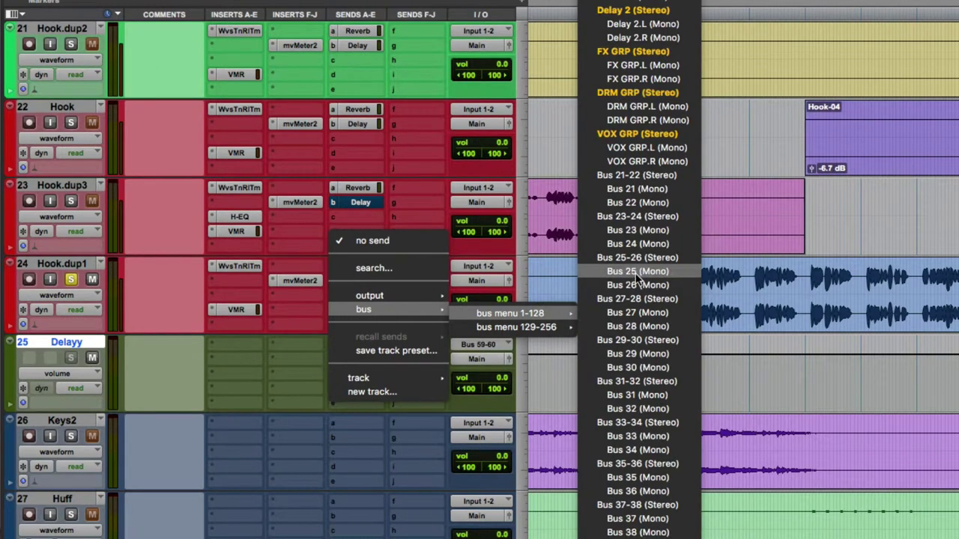
mouse_move(659, 533)
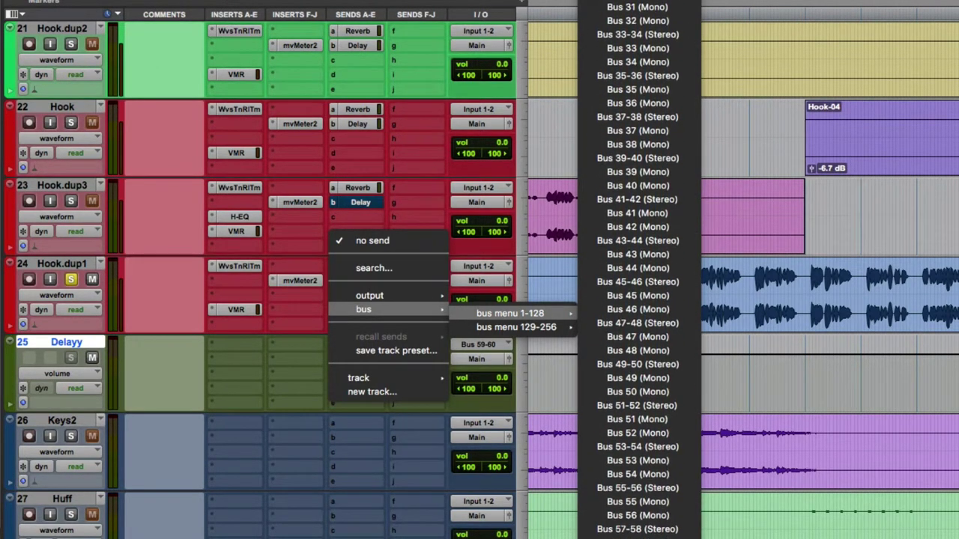
left_click(640, 528)
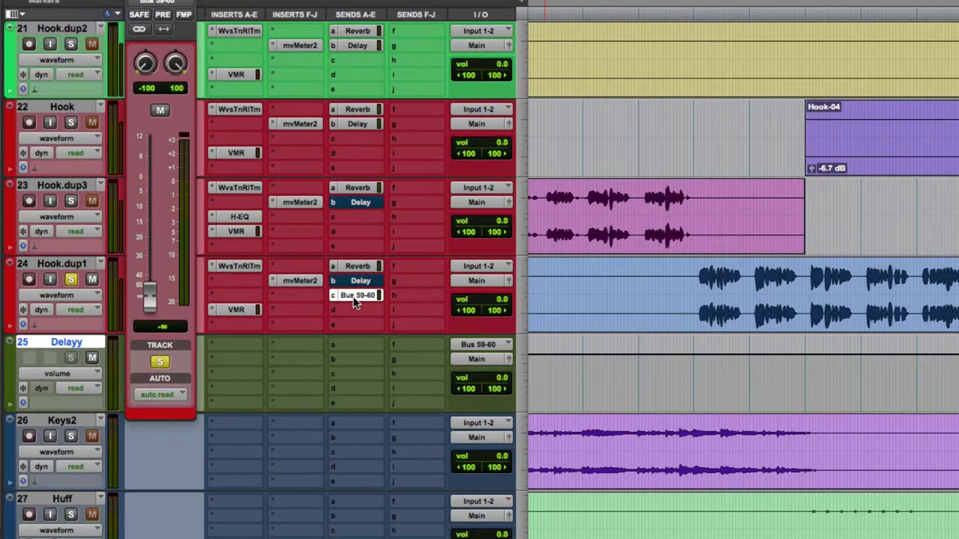
- Raise the Bus 59-60 send to about +0.9 dB and insert a stereo H-Delay on Delayy
mouse_move(153, 298)
left_mouse_down()
mouse_move(148, 166)
mouse_move(143, 311)
left_mouse_up()
left_click(240, 345)
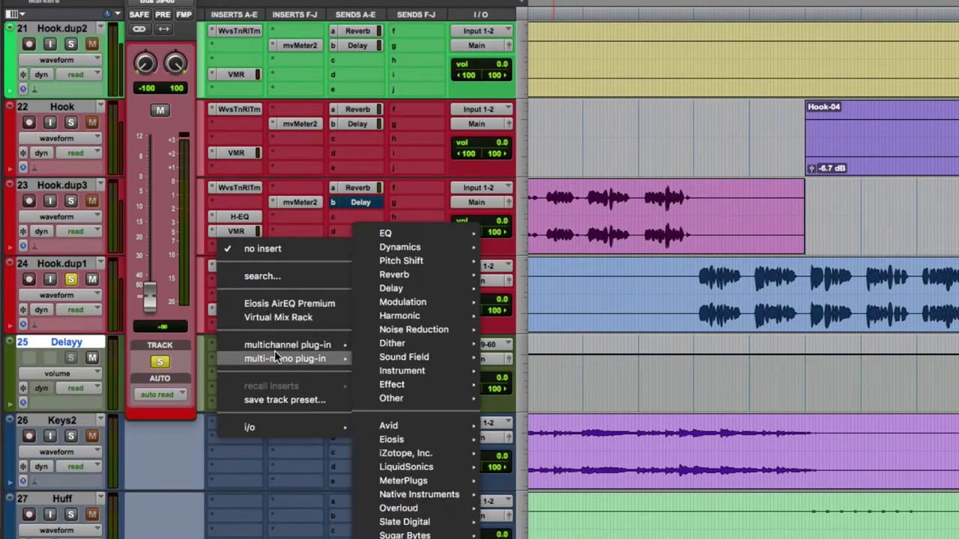
mouse_move(287, 345)
mouse_move(450, 193)
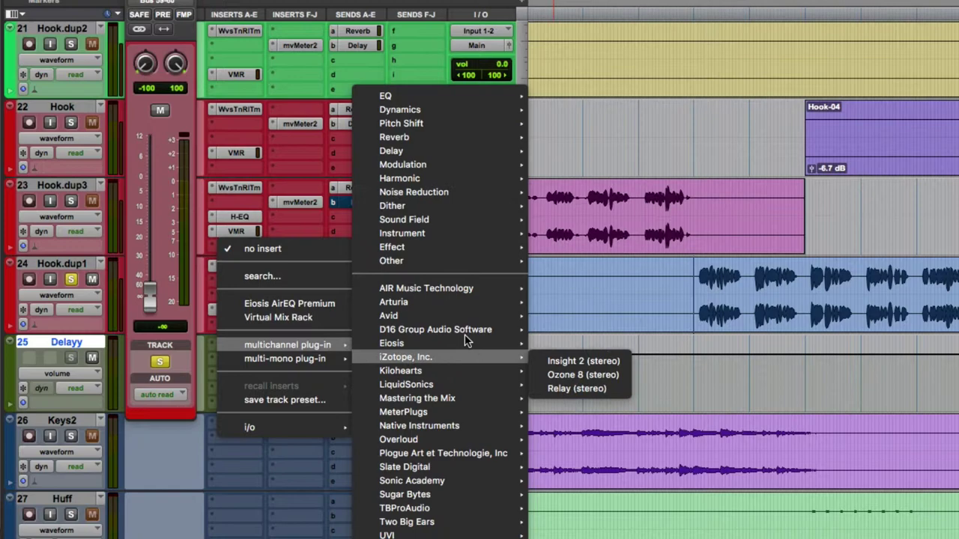
mouse_move(438, 154)
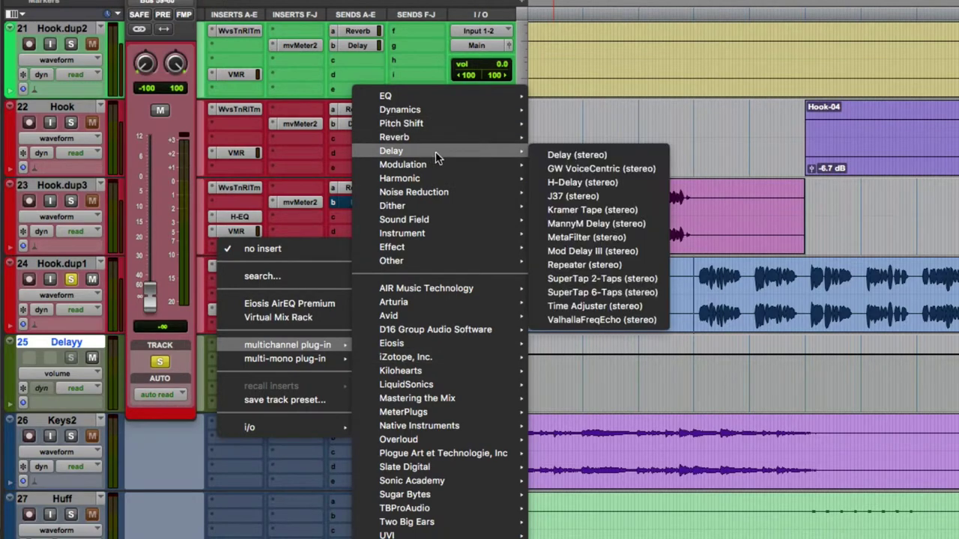
left_click(632, 183)
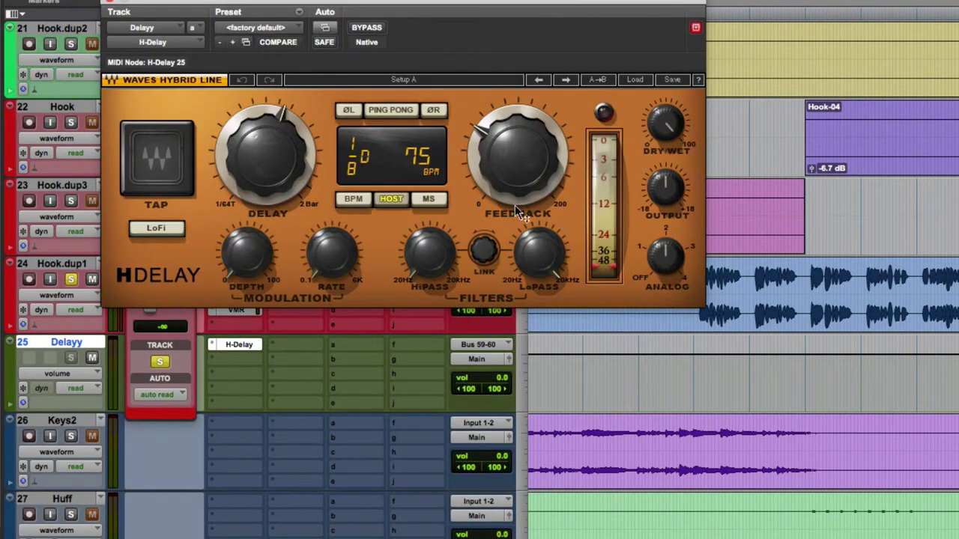
- Set H-Delay to 1/4-note delay, high-pass about 150 Hz, low-pass about 5.05 kHz, then close it
left_click_drag(538, 254, 540, 255)
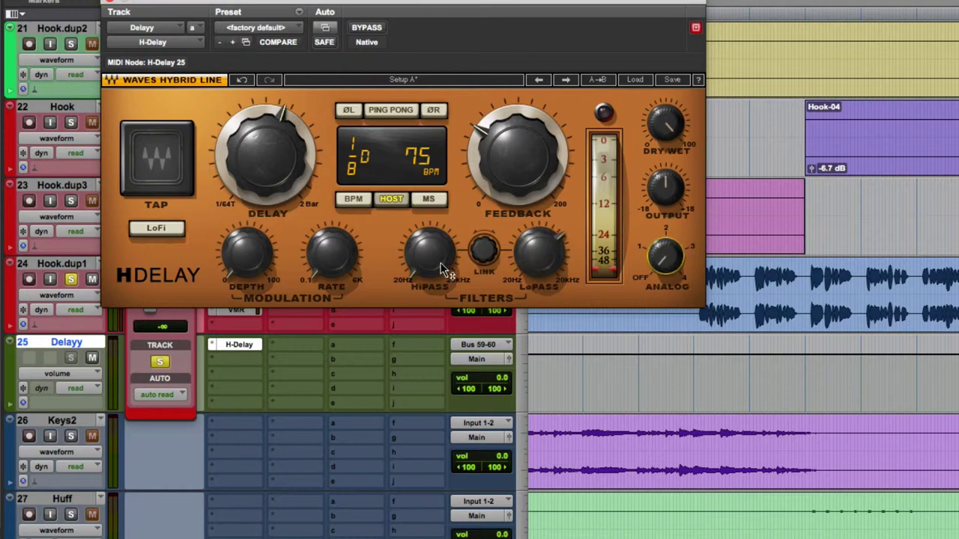
left_click_drag(429, 256, 429, 262)
left_click_drag(303, 163, 304, 155)
left_click_drag(538, 254, 538, 252)
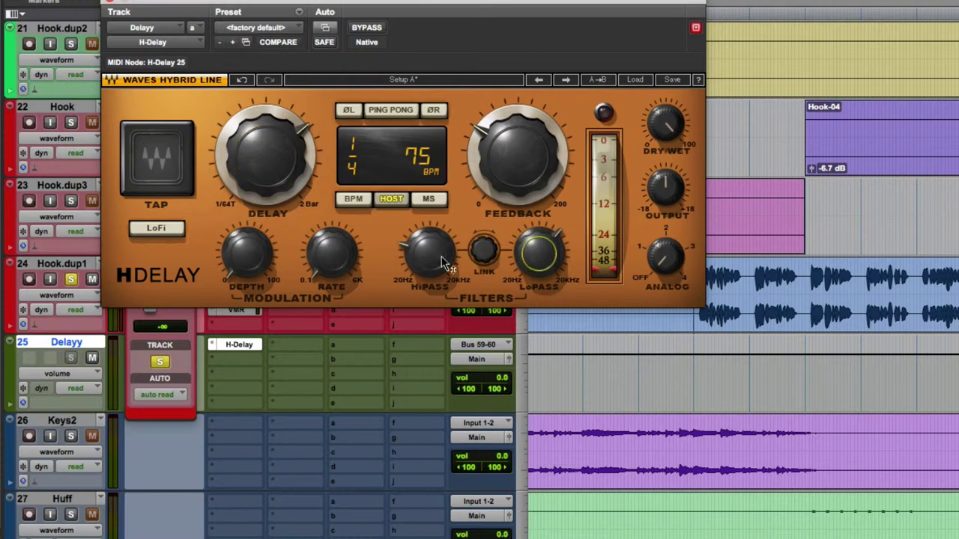
left_click_drag(416, 268, 418, 270)
left_click(109, 3)
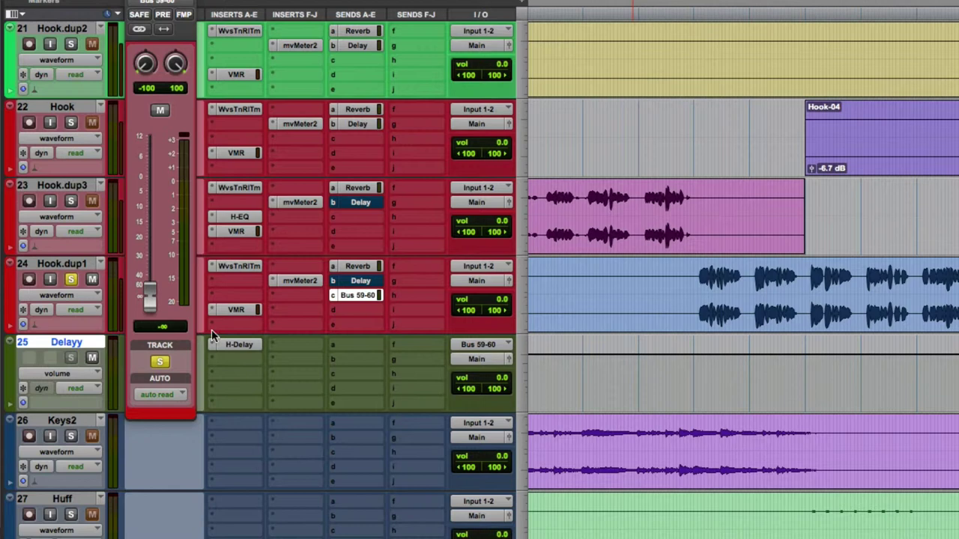
- Nudge the send up, then drop H-Delay feedback to about 22 and retune high-pass to ~216 Hz and low-pass
mouse_move(146, 292)
left_mouse_down()
mouse_move(136, 220)
mouse_move(149, 159)
mouse_move(150, 296)
mouse_move(149, 191)
mouse_move(150, 283)
left_mouse_up()
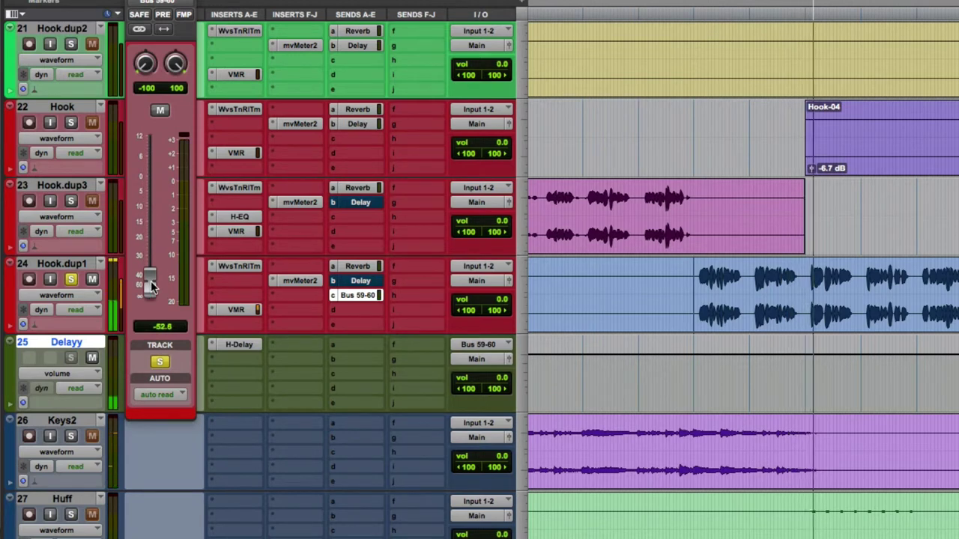
left_click(243, 345)
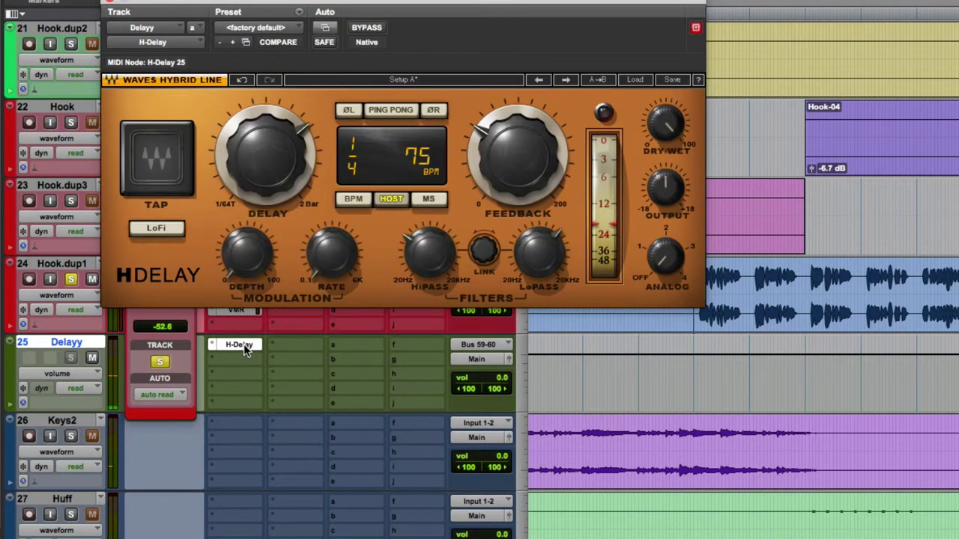
left_click(516, 155)
left_click_drag(517, 155, 517, 183)
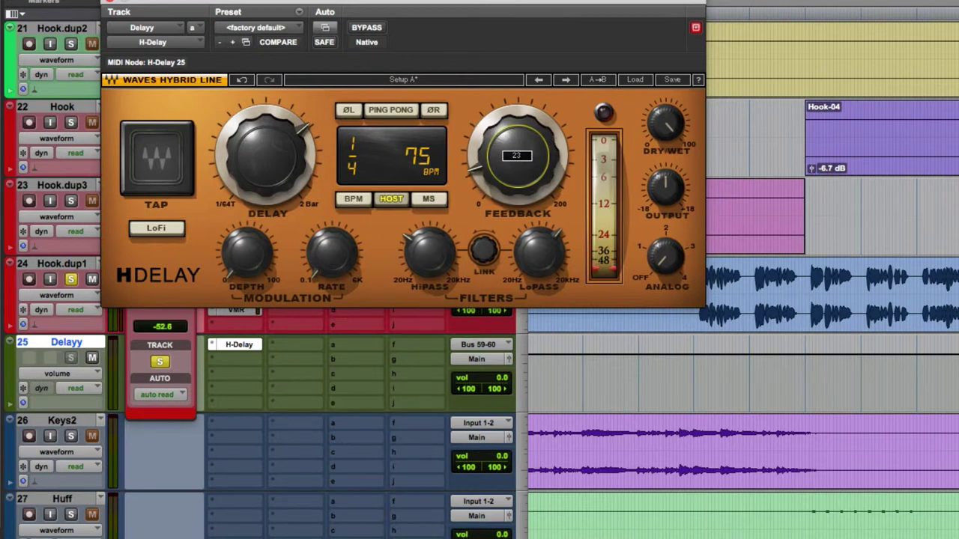
left_click(428, 255)
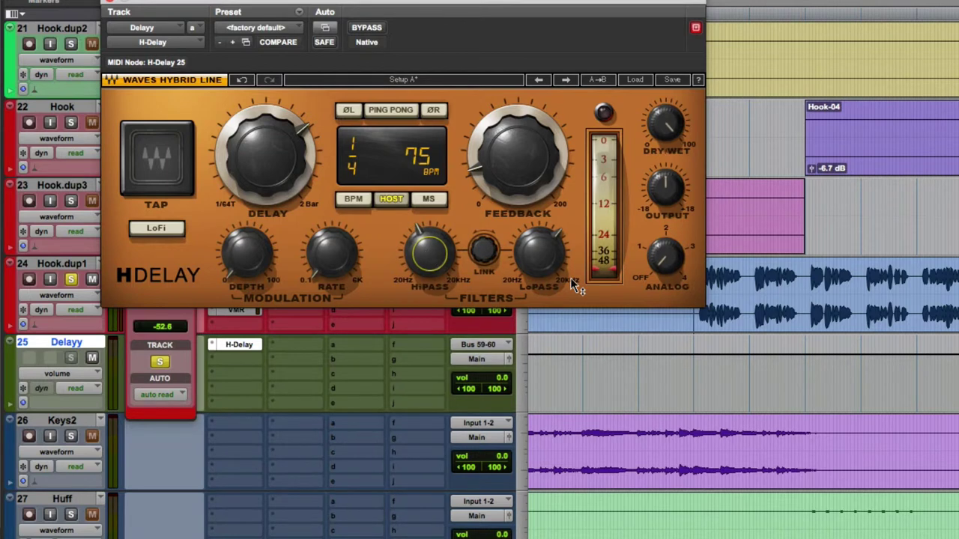
left_click(539, 255)
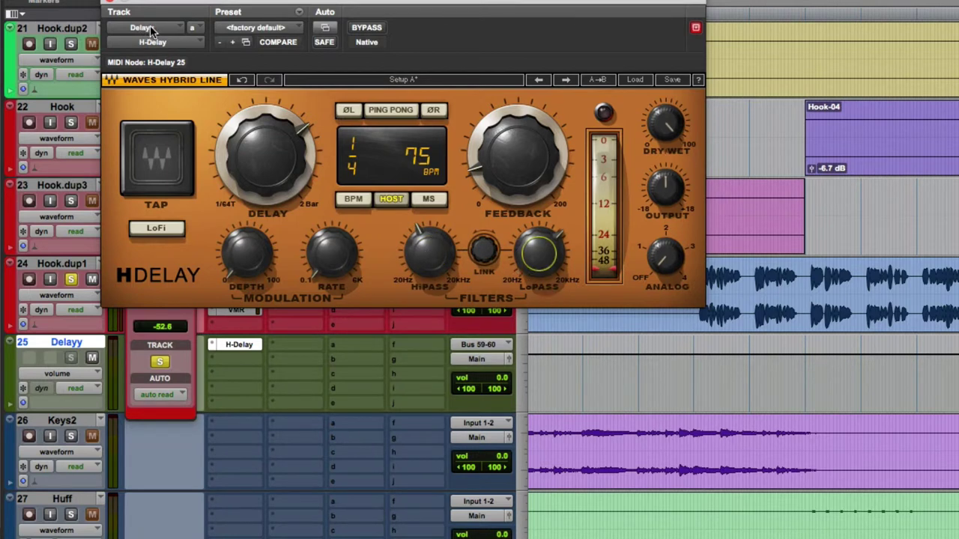
left_click(111, 3)
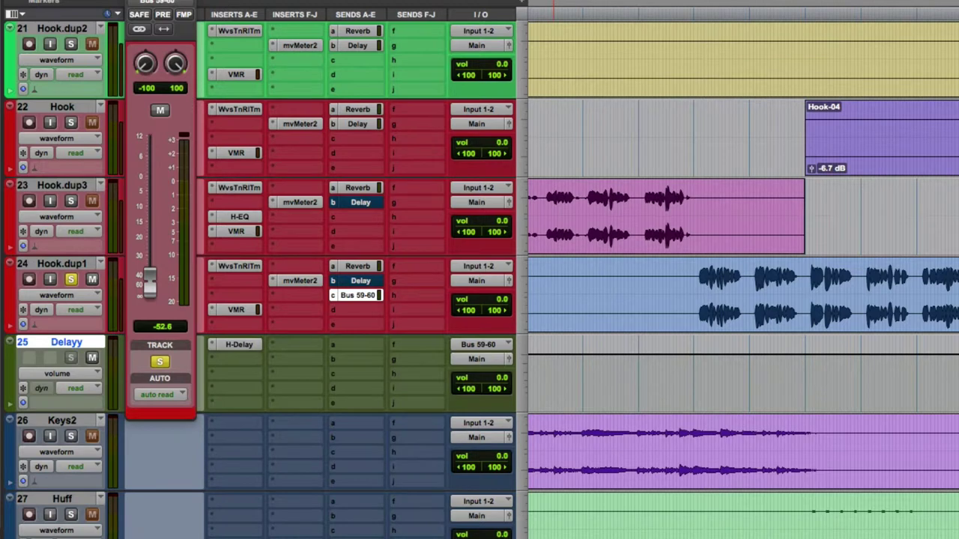
- Switch Hook.dup1 to touch automation and nudge its Bus 59-60 send level
left_click_drag(158, 281, 166, 312)
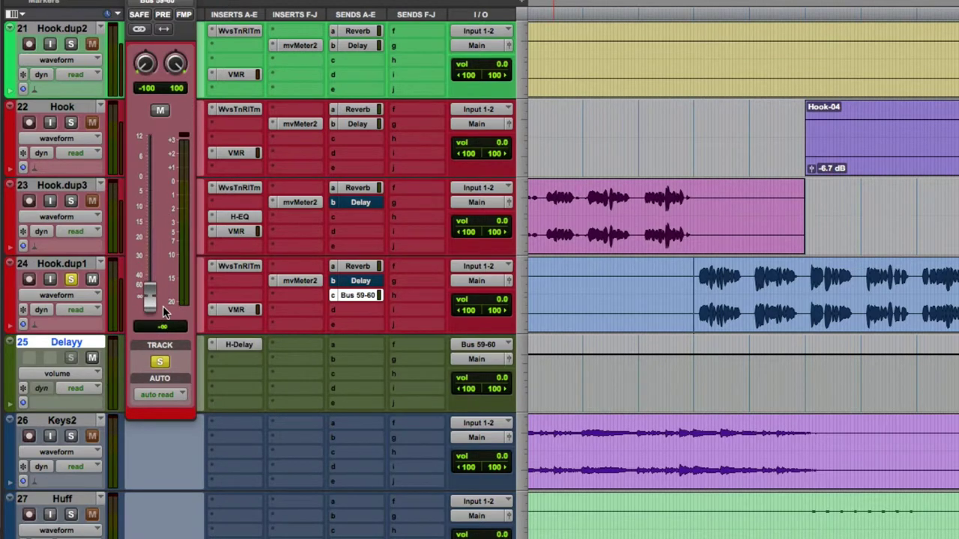
left_click(90, 310)
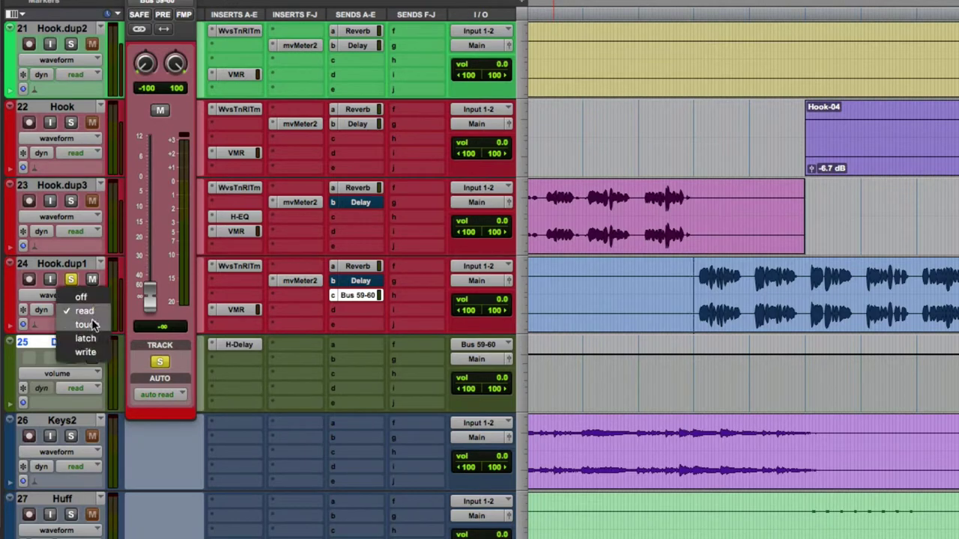
left_click(81, 322)
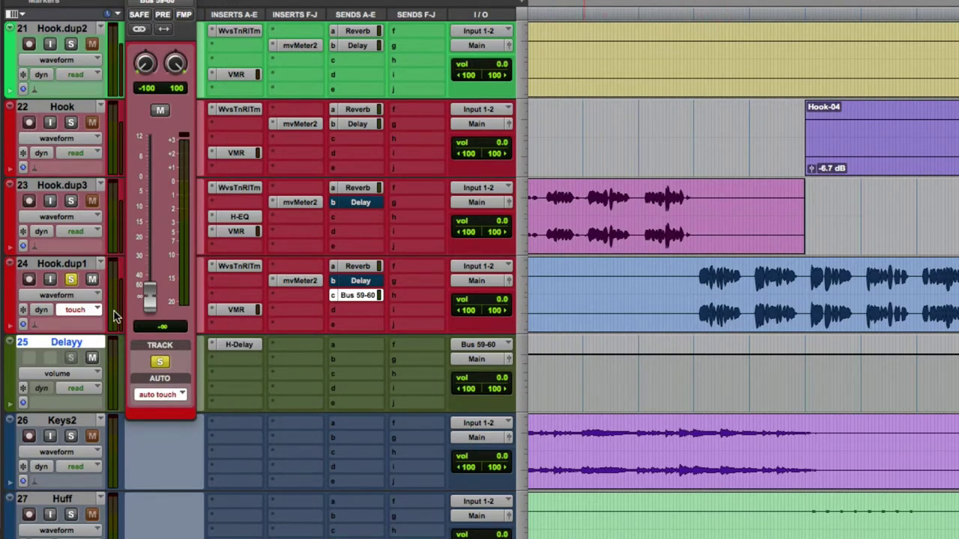
mouse_move(150, 302)
left_mouse_down()
mouse_move(150, 244)
mouse_move(156, 301)
left_mouse_up()
- Display Hook.dup1's send automation lane for (snd c) Bus 59-60 level
left_click(86, 298)
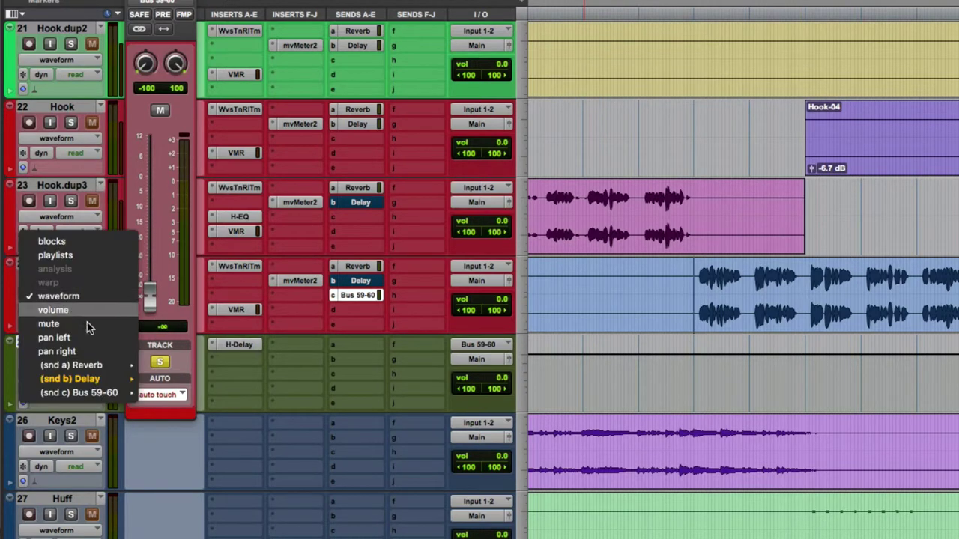
mouse_move(89, 382)
left_click(165, 384)
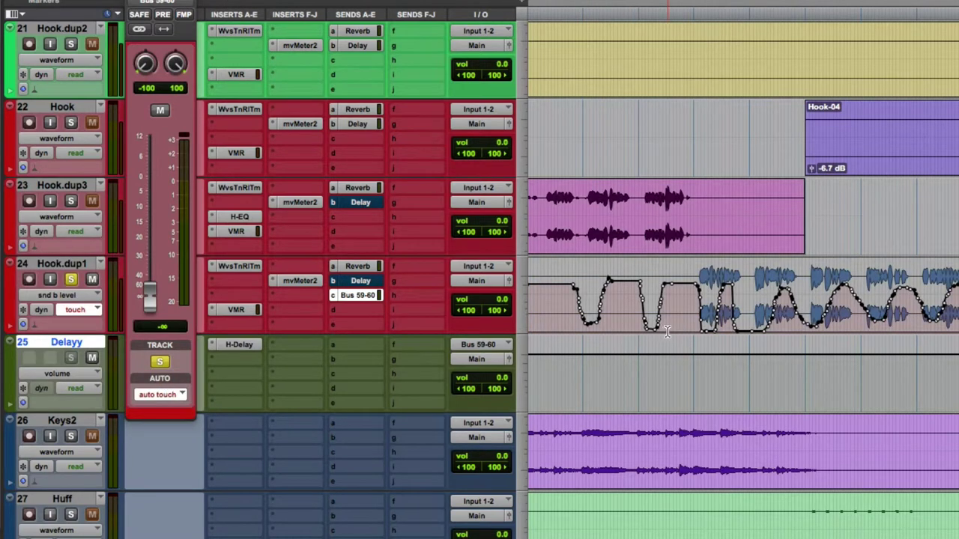
left_click(96, 298)
mouse_move(111, 316)
left_click(174, 315)
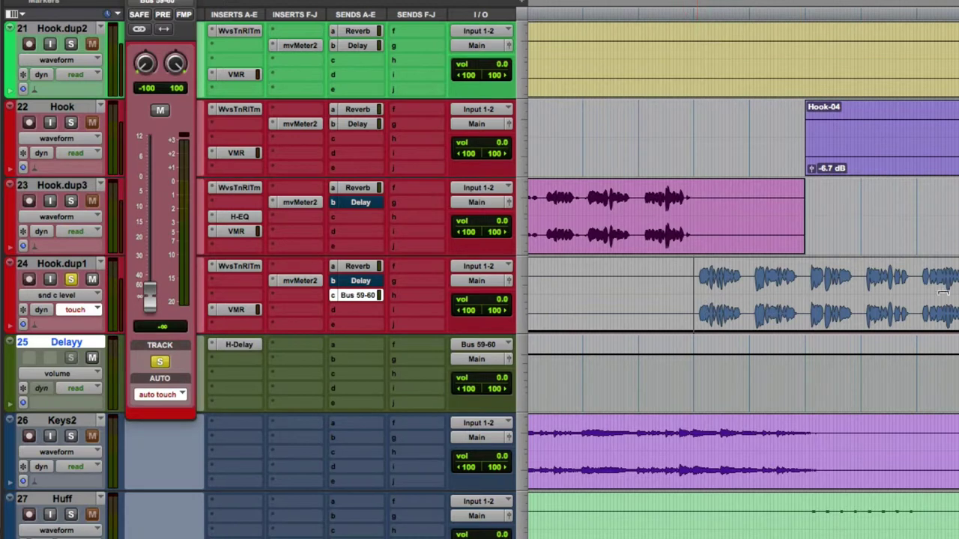
- Play the vocal and ride the Bus 59-60 send fader up and down to record level automation
left_click(657, 292)
key("space")
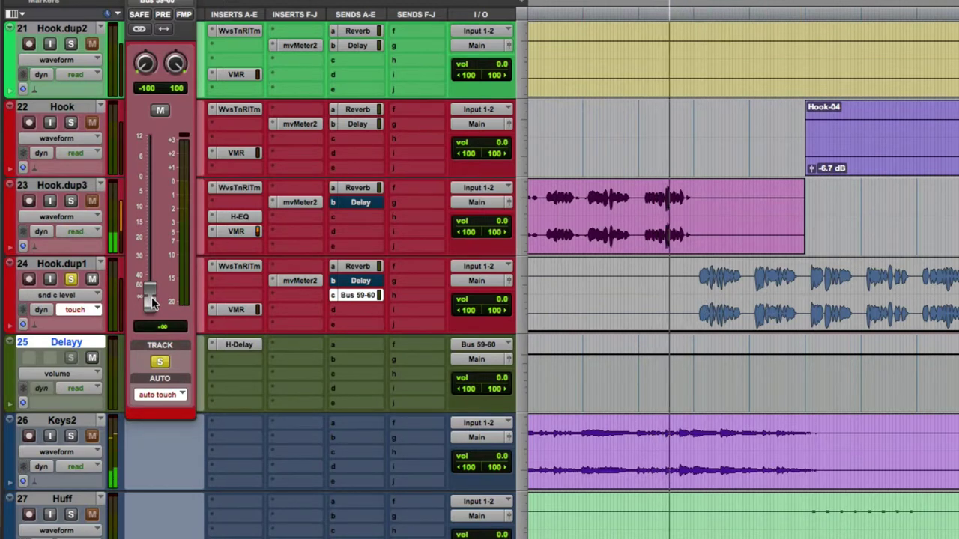
mouse_move(151, 301)
left_mouse_down()
mouse_move(163, 275)
mouse_move(166, 223)
mouse_move(162, 193)
mouse_move(155, 290)
mouse_move(153, 188)
mouse_move(154, 285)
mouse_move(156, 190)
mouse_move(155, 278)
mouse_move(155, 194)
mouse_move(156, 271)
left_mouse_up()
mouse_move(155, 224)
left_mouse_down()
mouse_move(152, 186)
mouse_move(149, 282)
left_mouse_up()
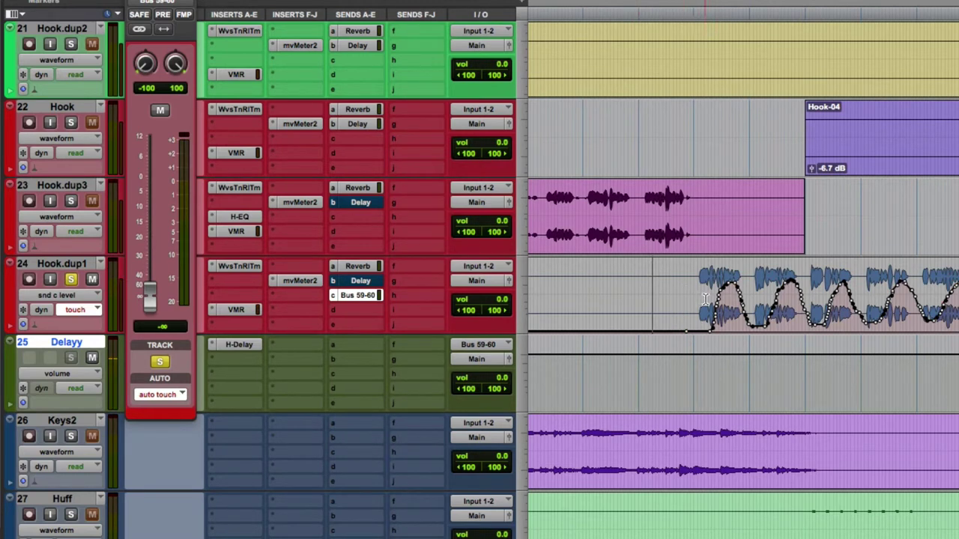
left_click_drag(703, 293, 923, 295)
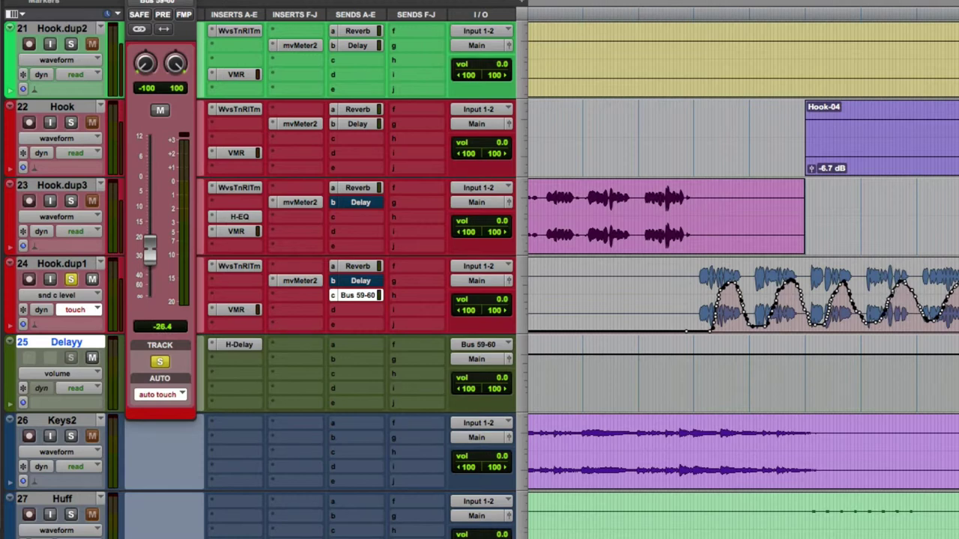
left_click(665, 294)
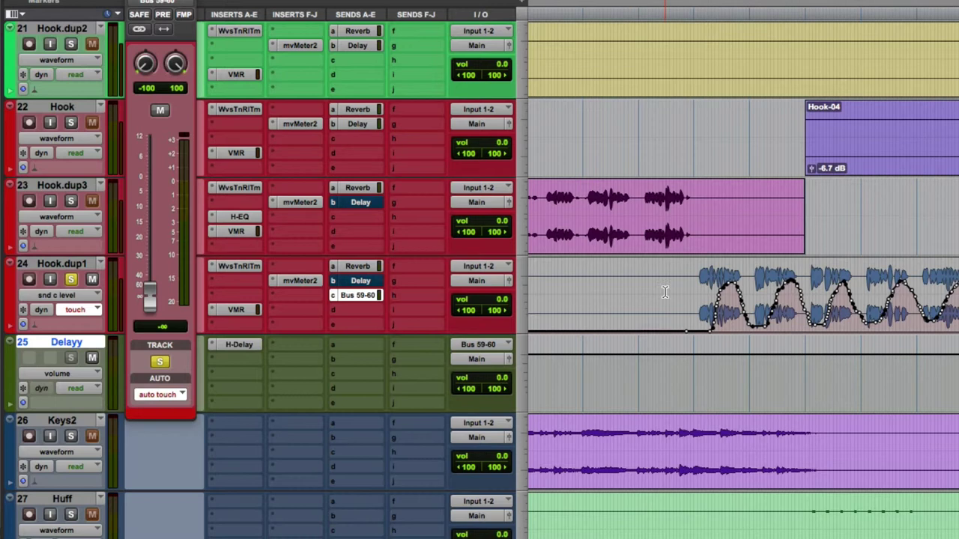
left_click(662, 293)
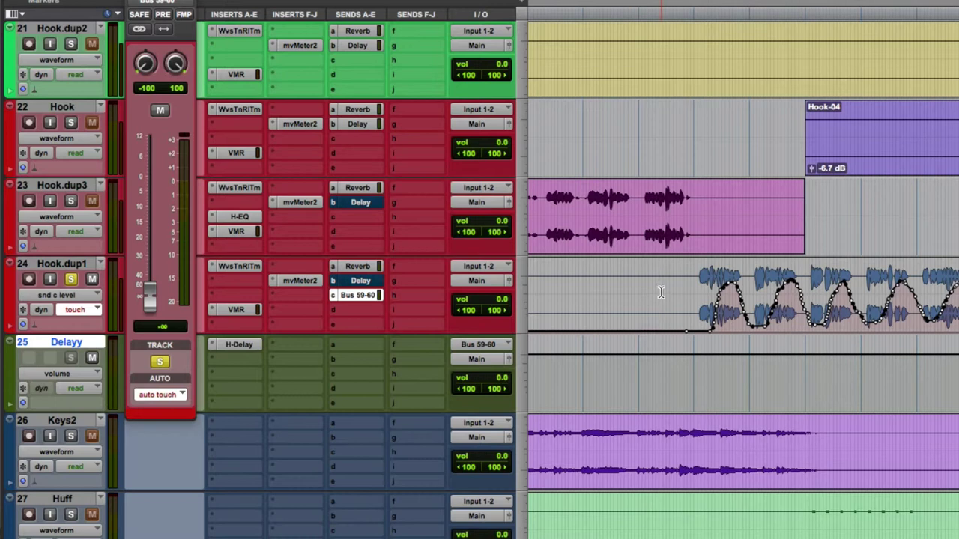